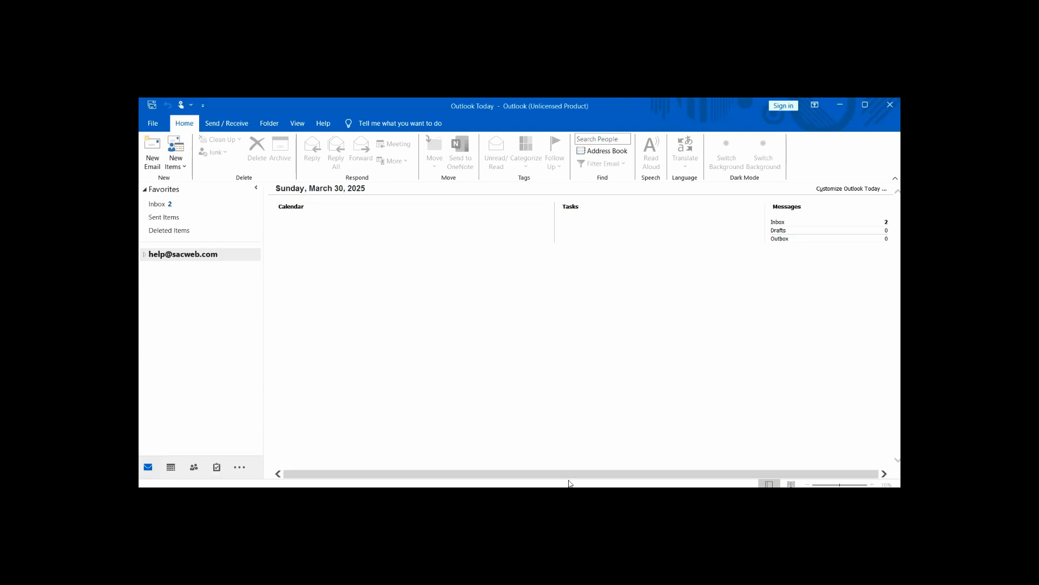
# Look up the mail server for the domain sacweb.com on the Mail Server Lookup site
pyautogui.moveTo(550, 486)
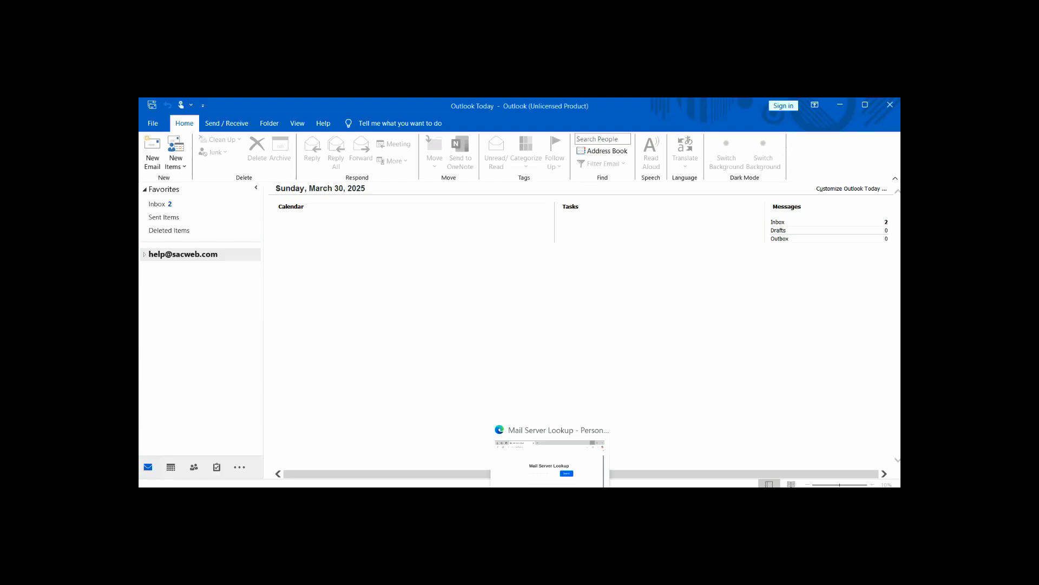
pyautogui.click(550, 460)
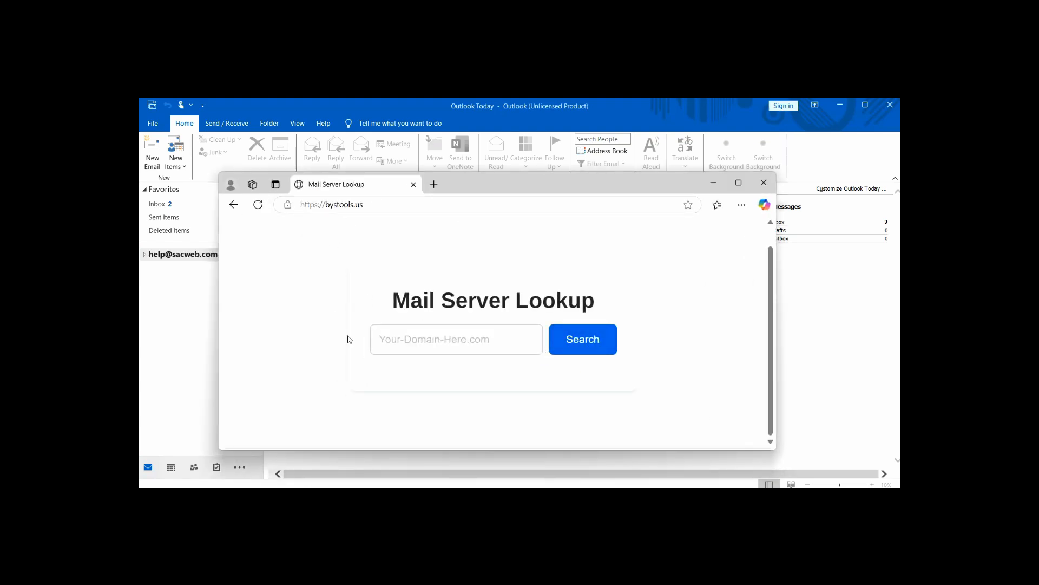
pyautogui.click(435, 347)
pyautogui.write('sacweb.com')
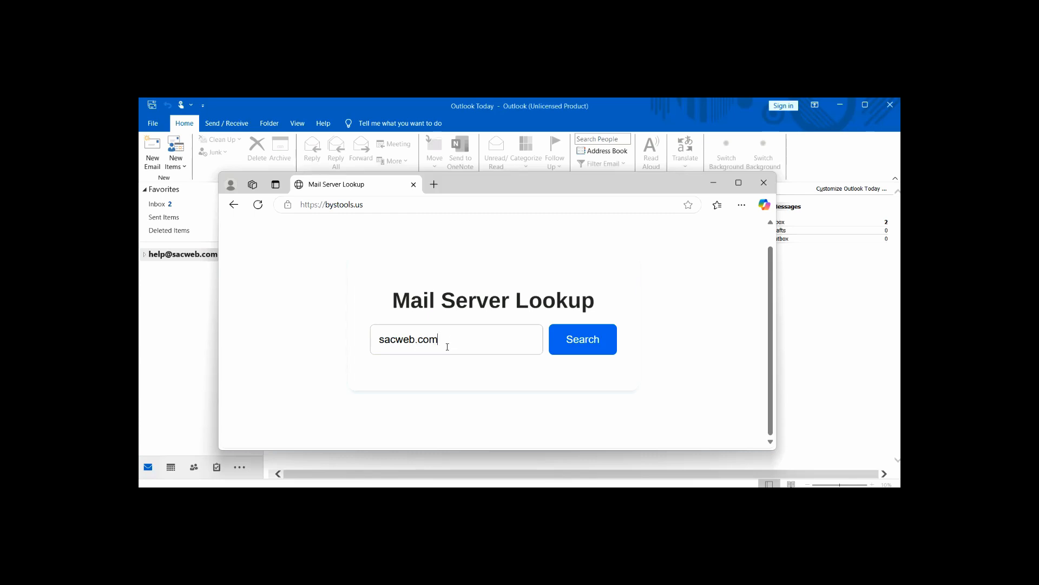
pyautogui.click(576, 344)
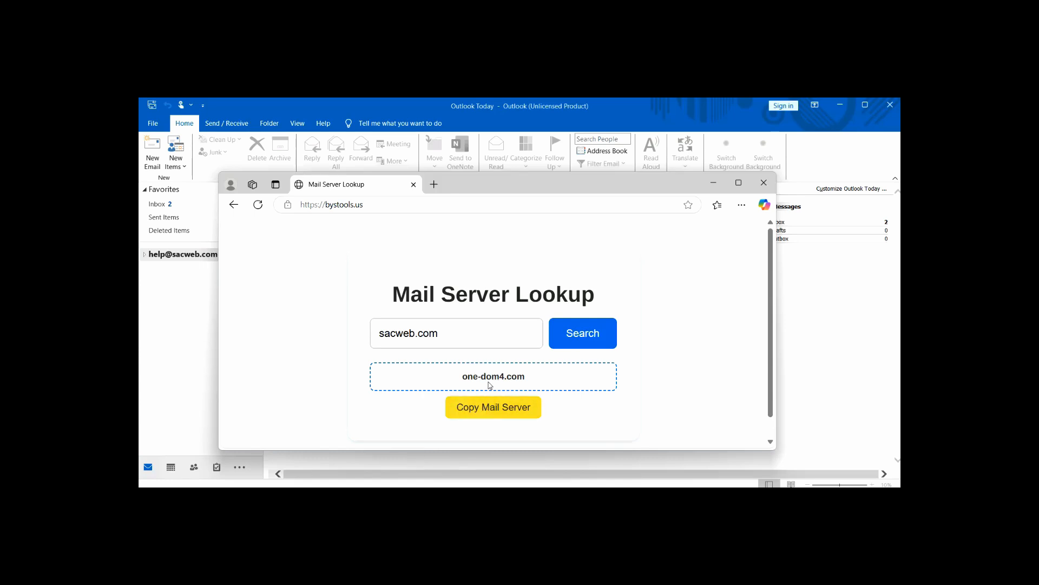
# Copy the found mail server one-dom4.com and return to Outlook
pyautogui.click(483, 413)
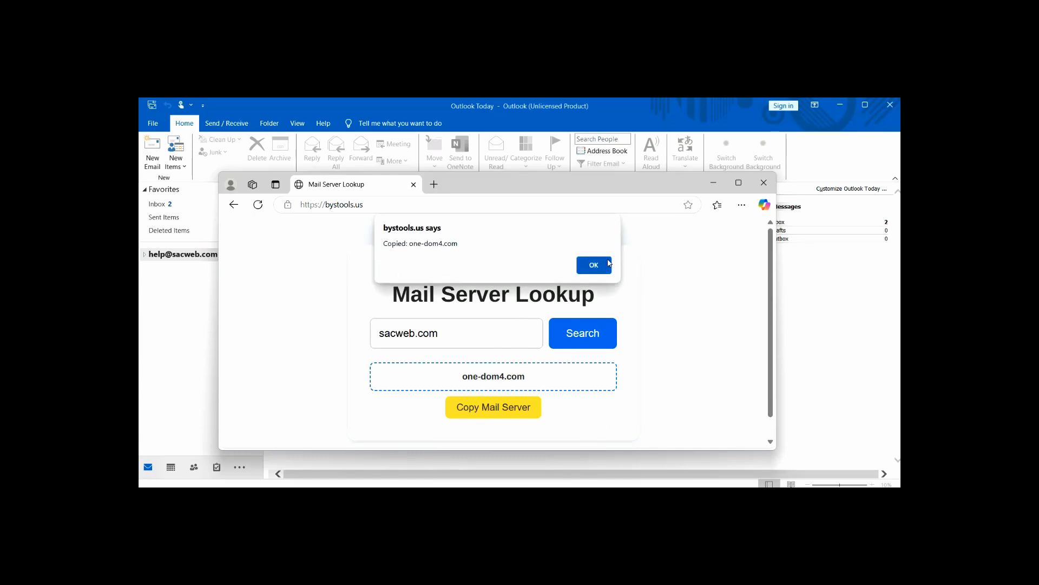
pyautogui.click(595, 267)
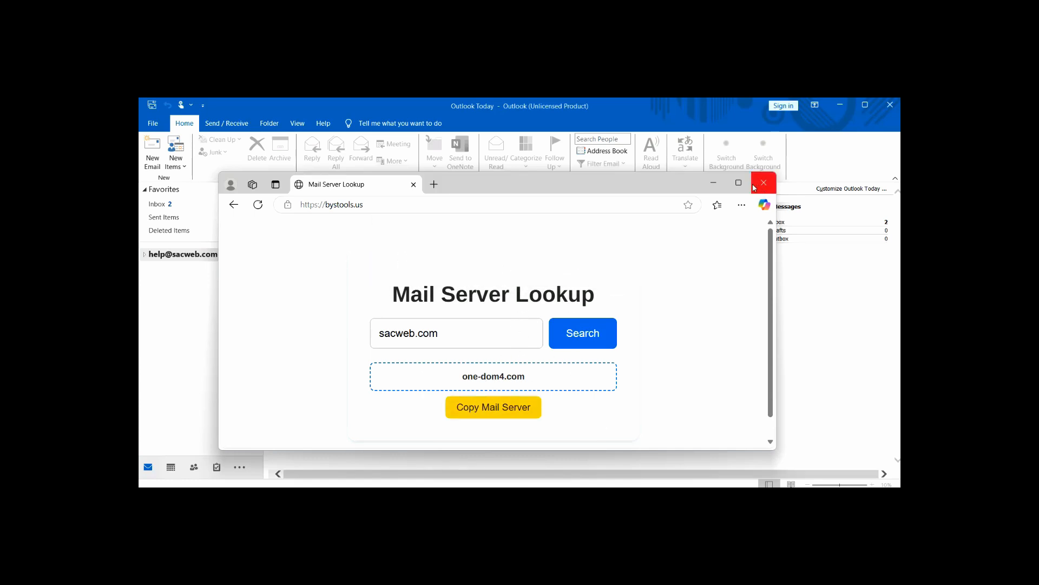
pyautogui.click(715, 184)
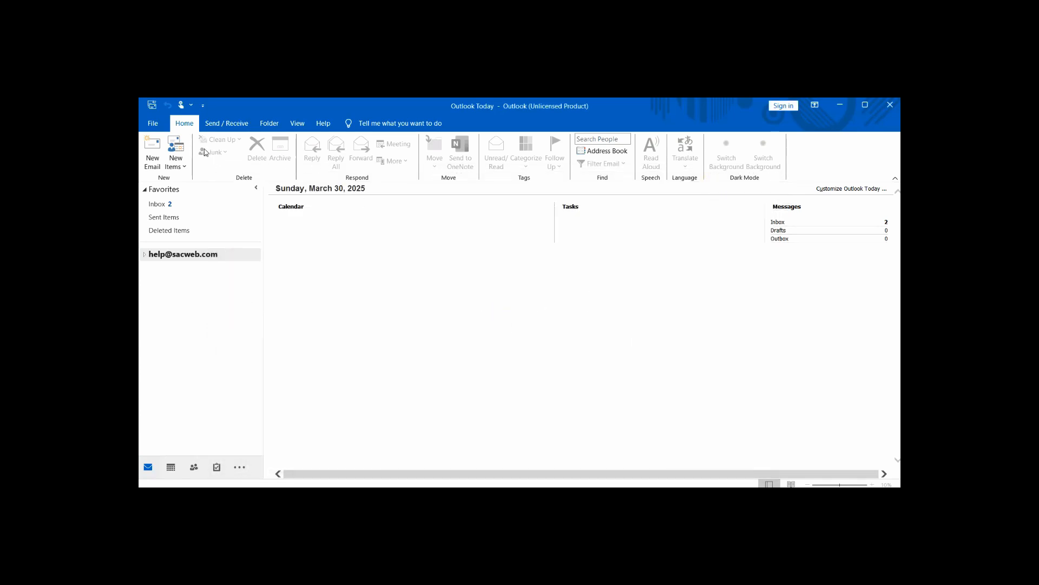
# Start adding the new sacweb.com e-mail address as a manually set-up account
pyautogui.click(153, 124)
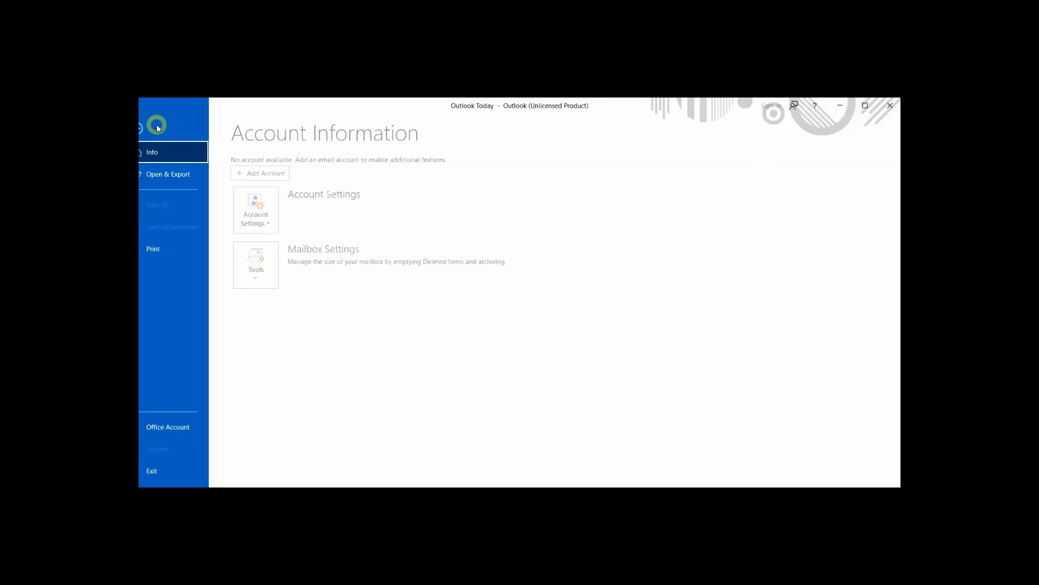
pyautogui.click(277, 174)
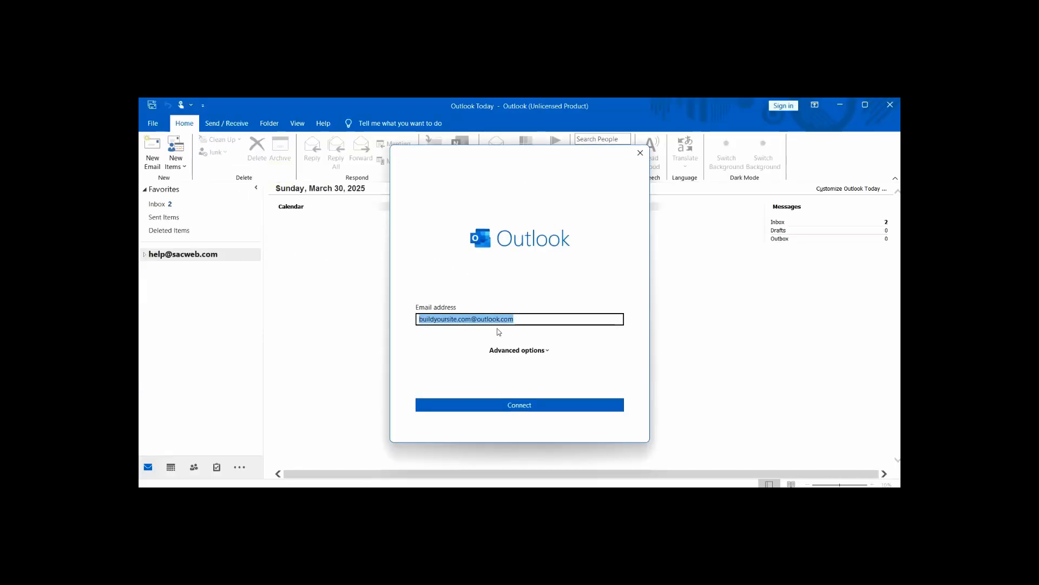
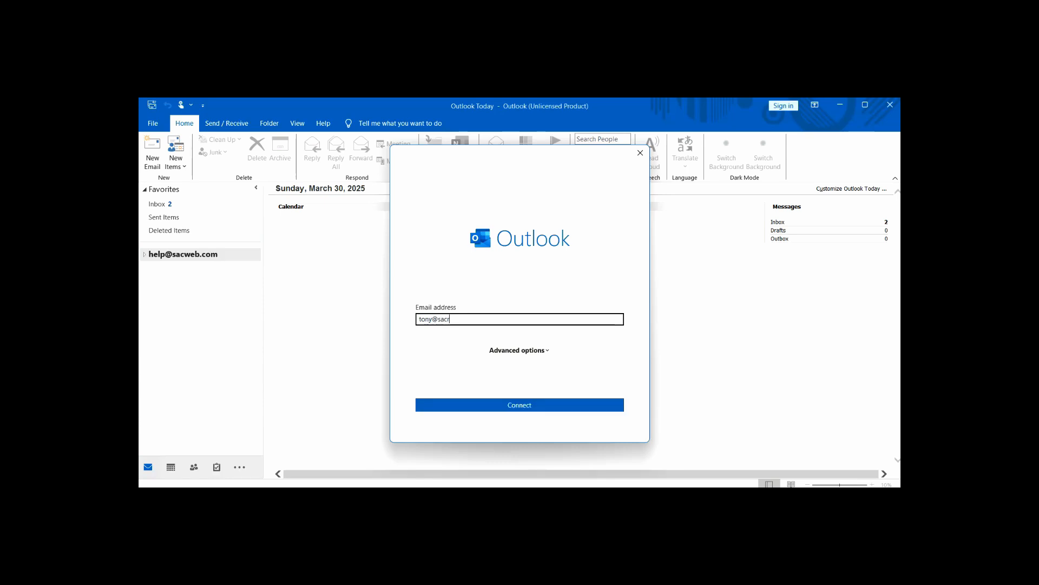
pyautogui.click(528, 351)
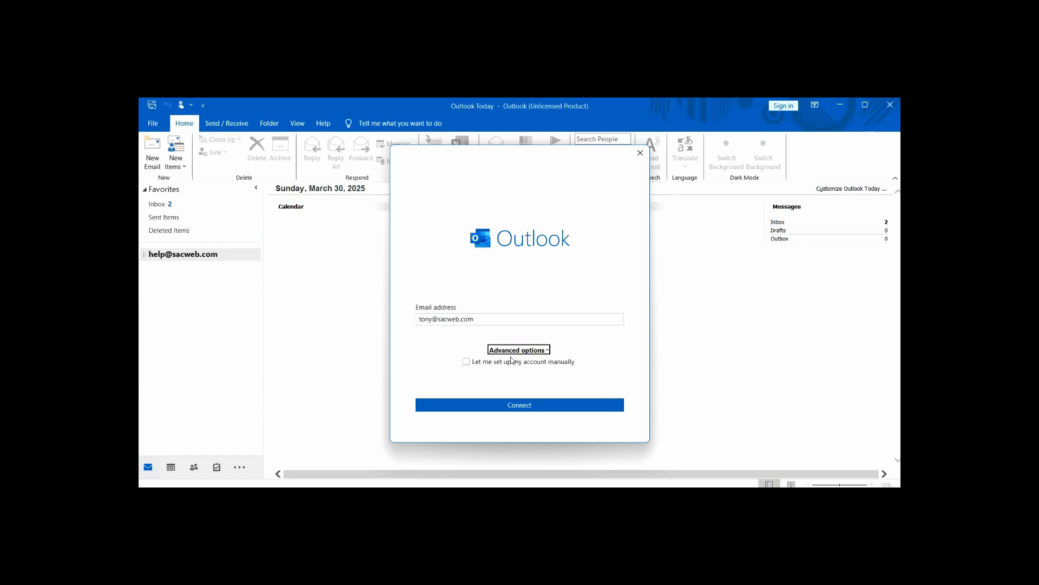
pyautogui.click(466, 362)
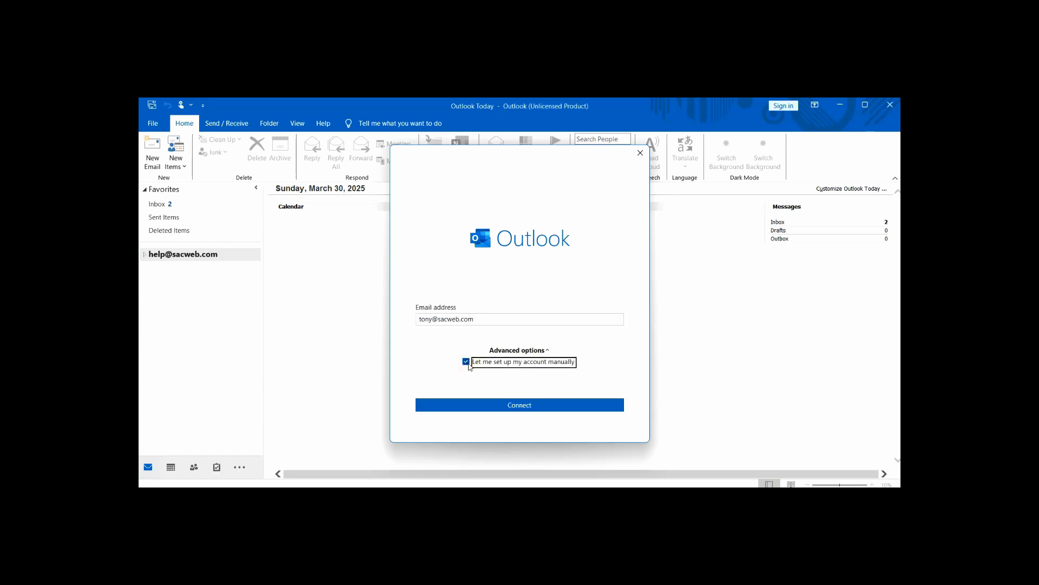
pyautogui.click(497, 410)
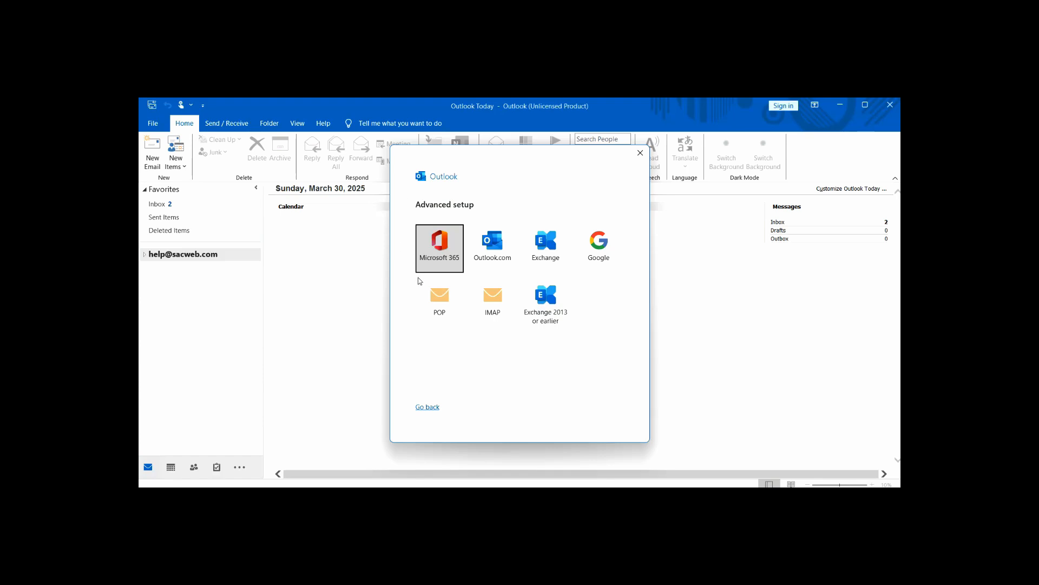
# Choose POP as the account type, retrying Connect once, to reach the POP password page
pyautogui.click(447, 308)
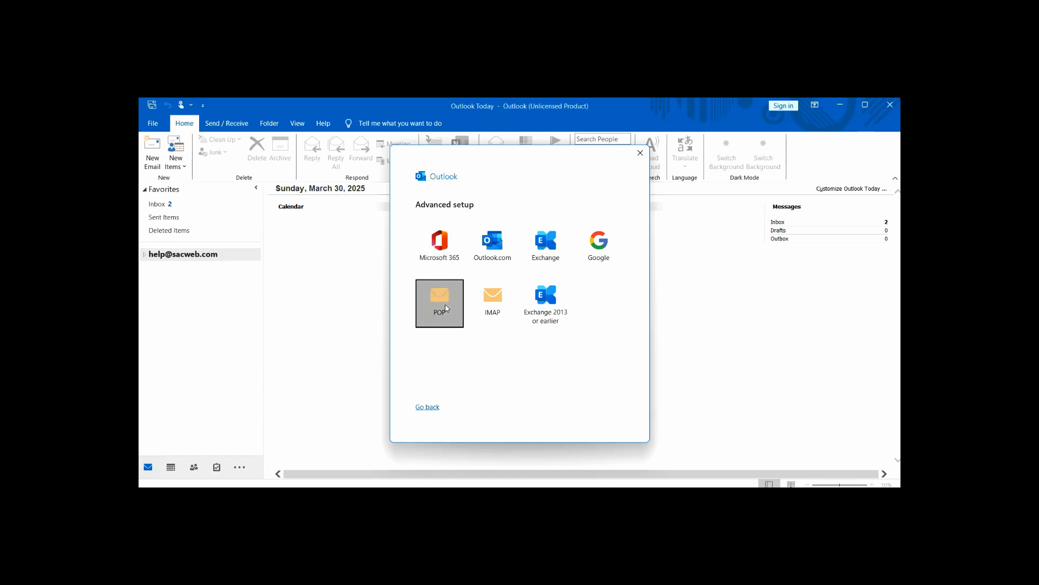
pyautogui.click(428, 407)
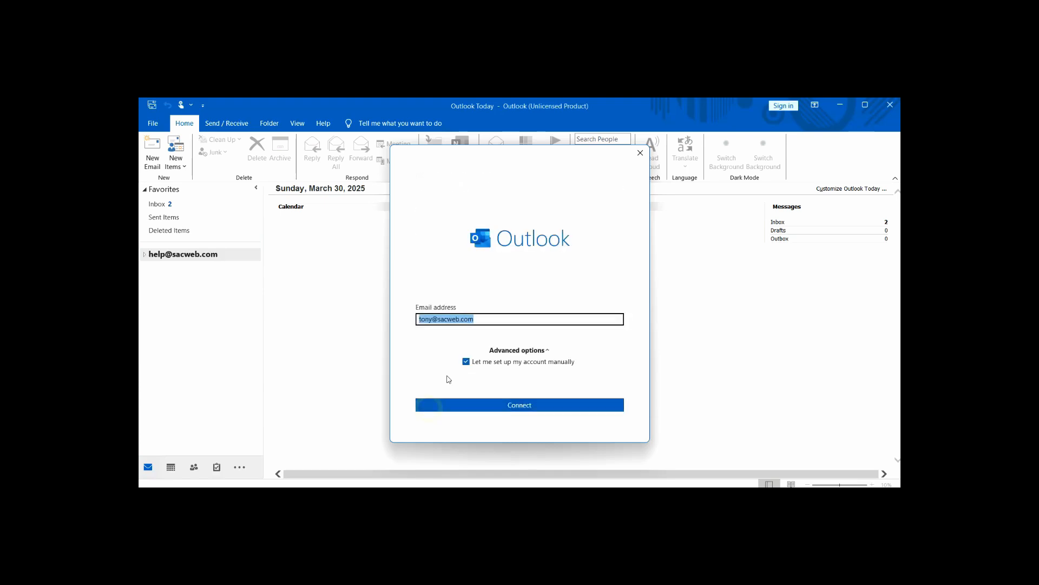
pyautogui.click(495, 411)
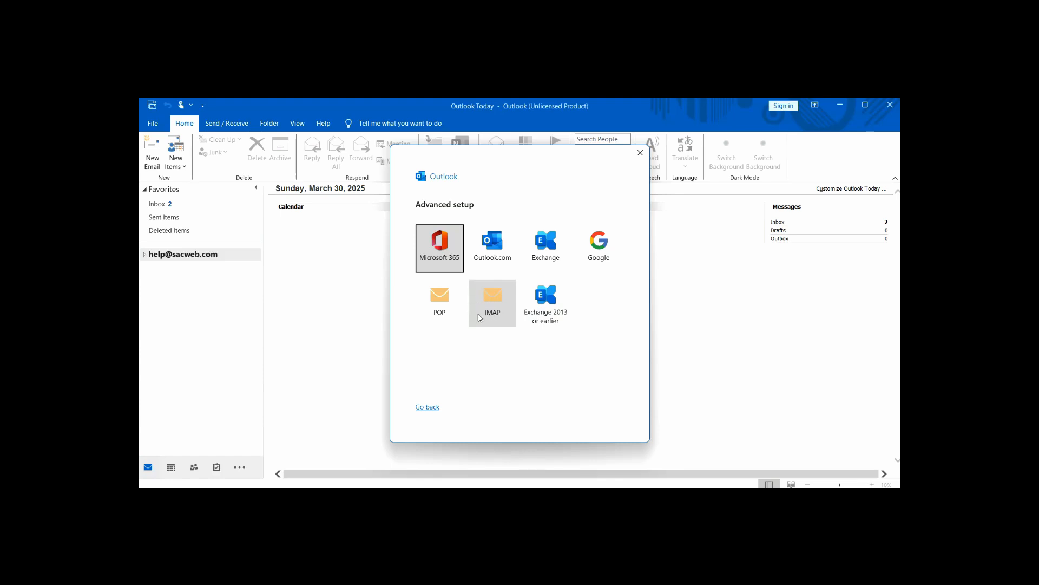
pyautogui.click(443, 309)
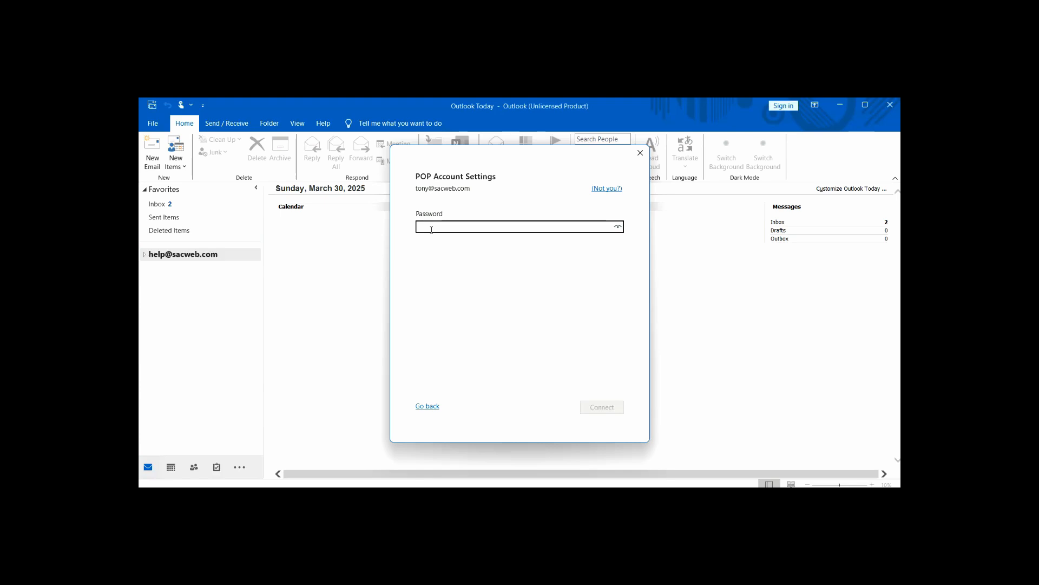
# Enter the account password, connect, and close the 'Account successfully added' confirmation
pyautogui.write('***')
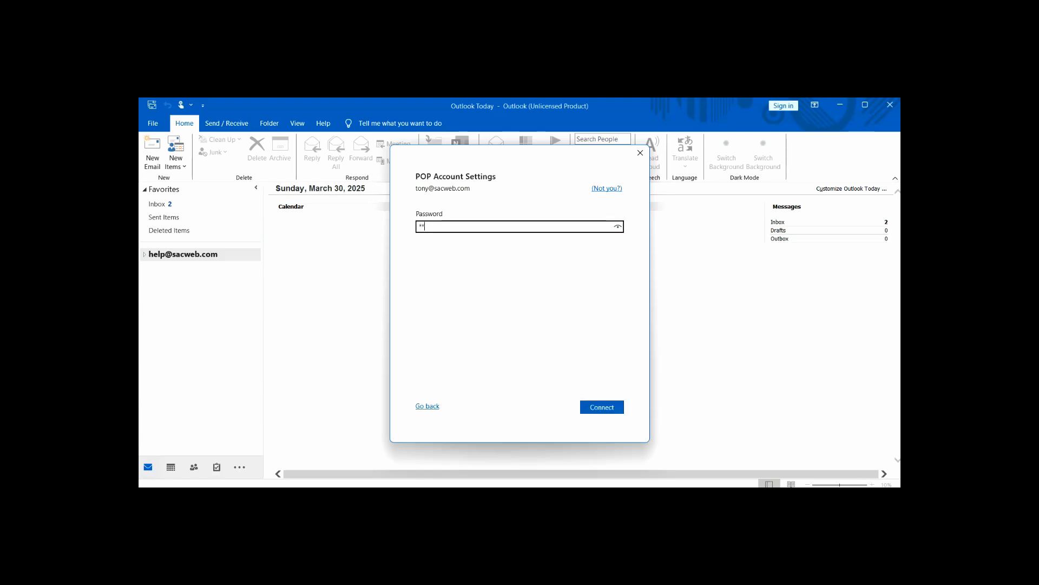
pyautogui.write('******')
pyautogui.click(602, 408)
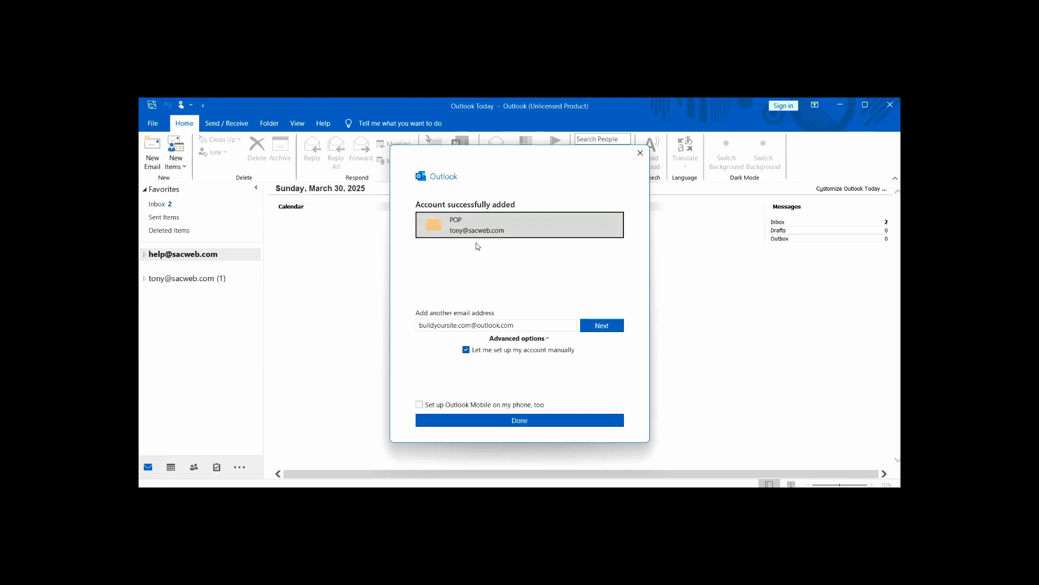
pyautogui.click(490, 422)
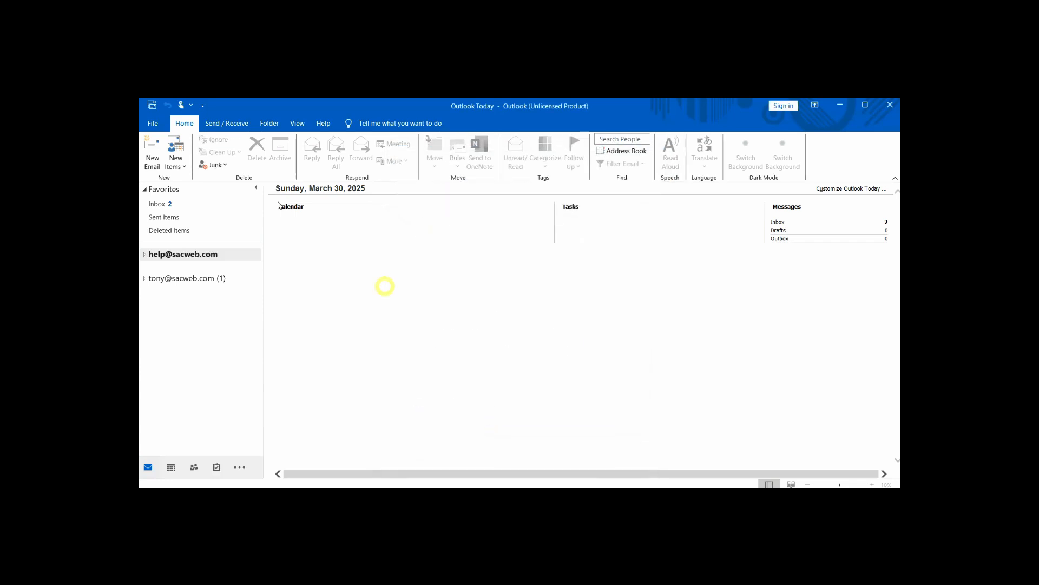
# Open Server Settings for the new POP account from File > Account Settings
pyautogui.click(153, 124)
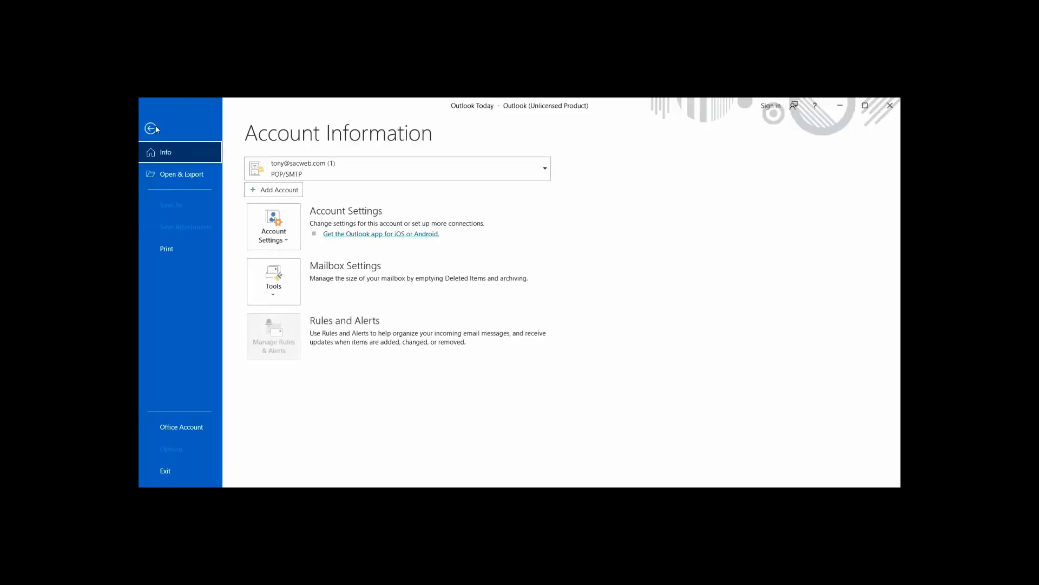
pyautogui.click(271, 232)
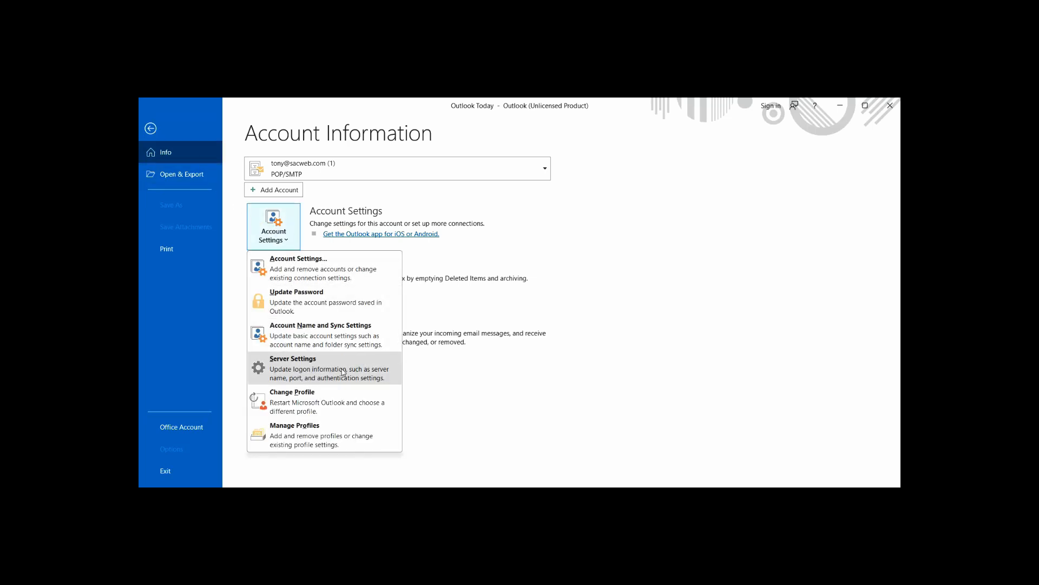
pyautogui.click(303, 372)
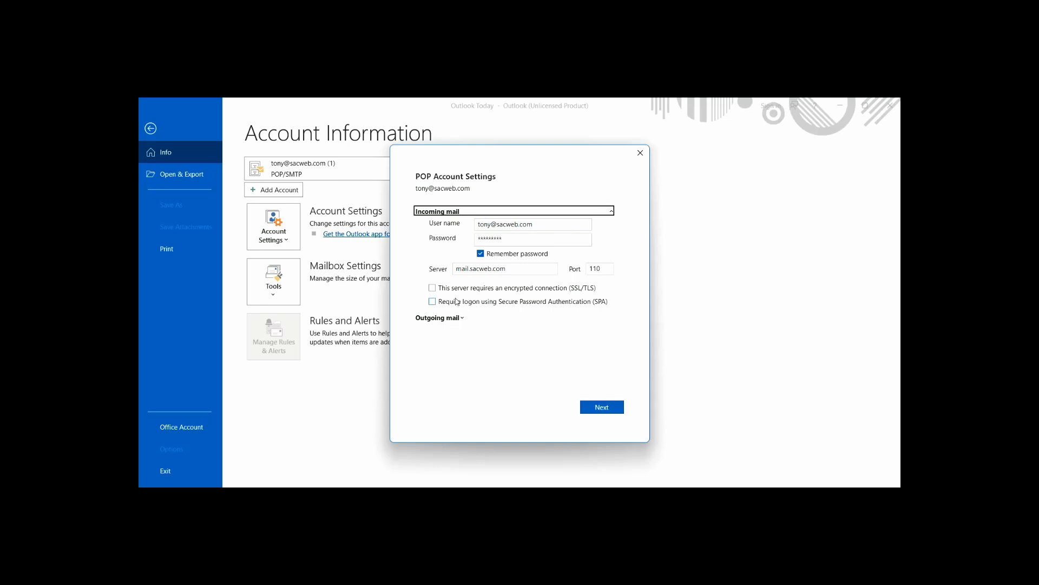
# Replace both the incoming and outgoing server names with one-dom4.com
pyautogui.click(516, 268)
pyautogui.moveTo(516, 268); pyautogui.dragTo(392, 253)
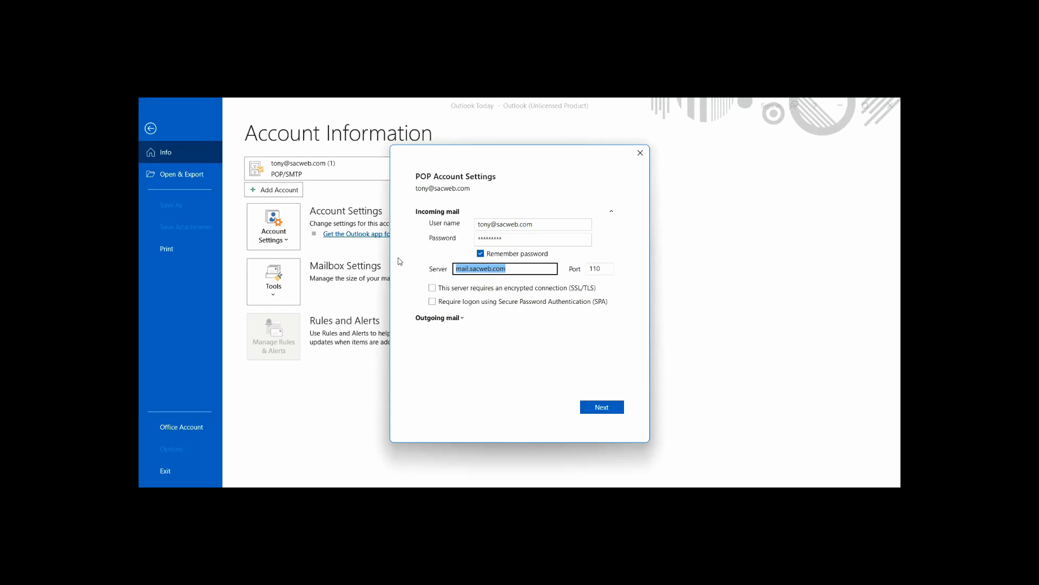
pyautogui.hotkey('ctrl', 'v')
pyautogui.click(441, 319)
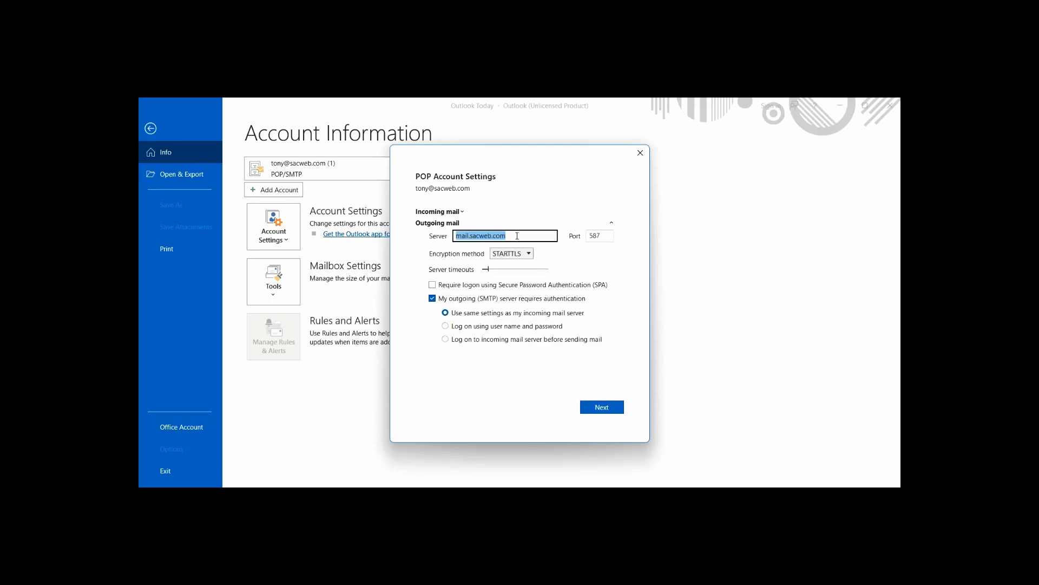
pyautogui.hotkey('ctrl', 'v')
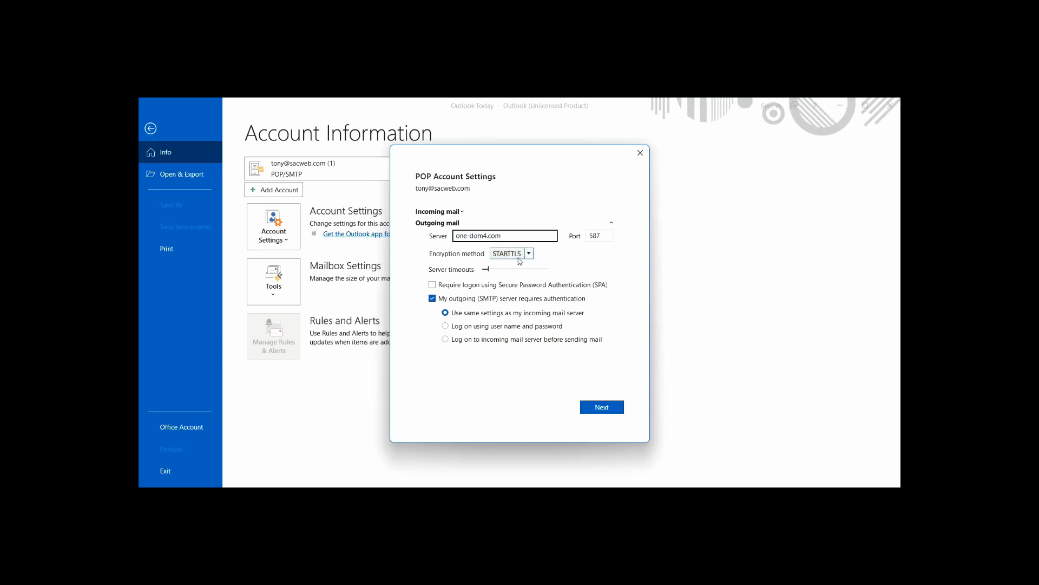
# Set the outgoing encryption method to Auto and save the server settings
pyautogui.click(522, 260)
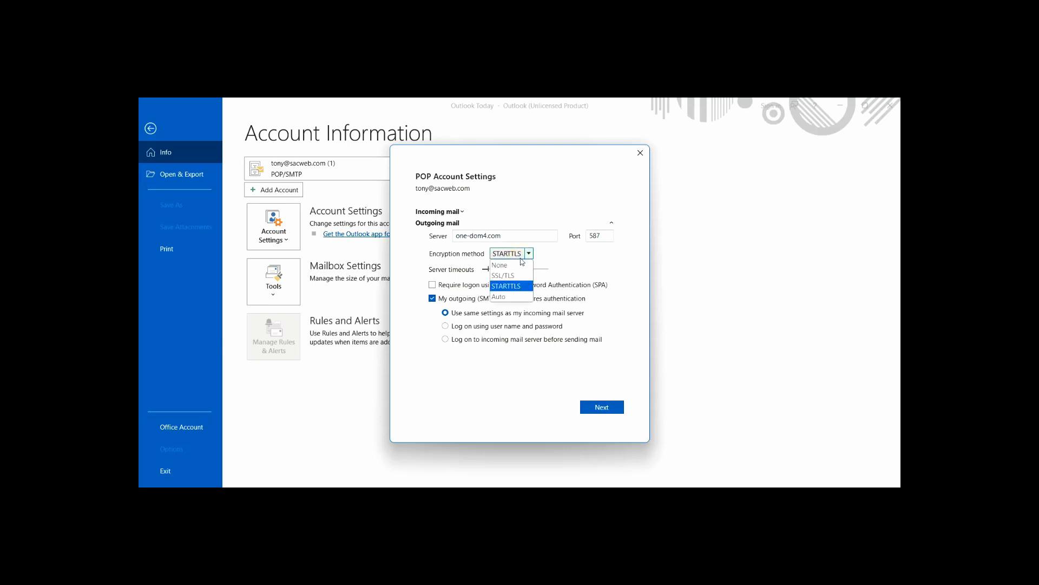
pyautogui.click(514, 297)
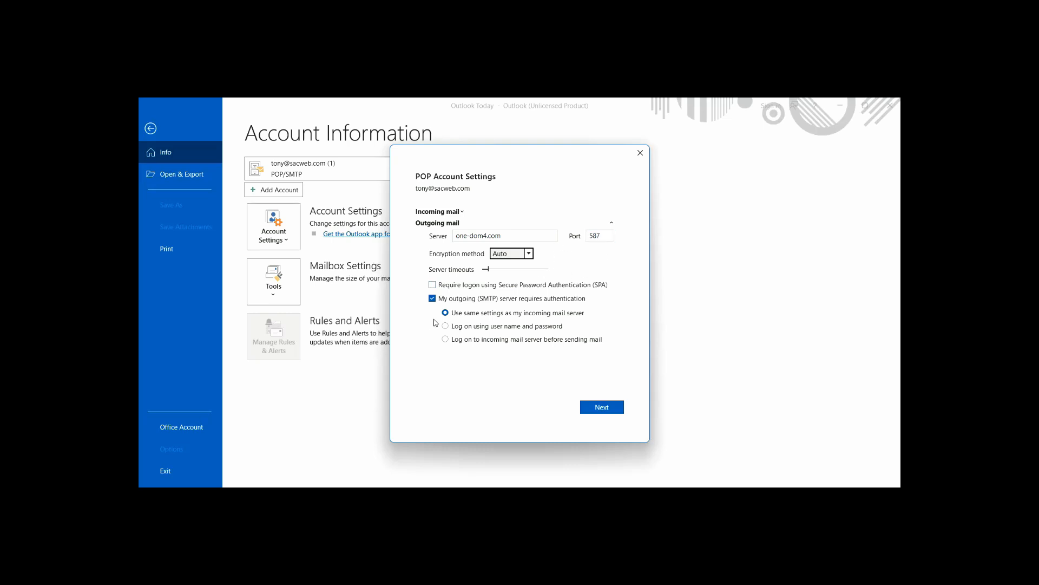
pyautogui.click(451, 212)
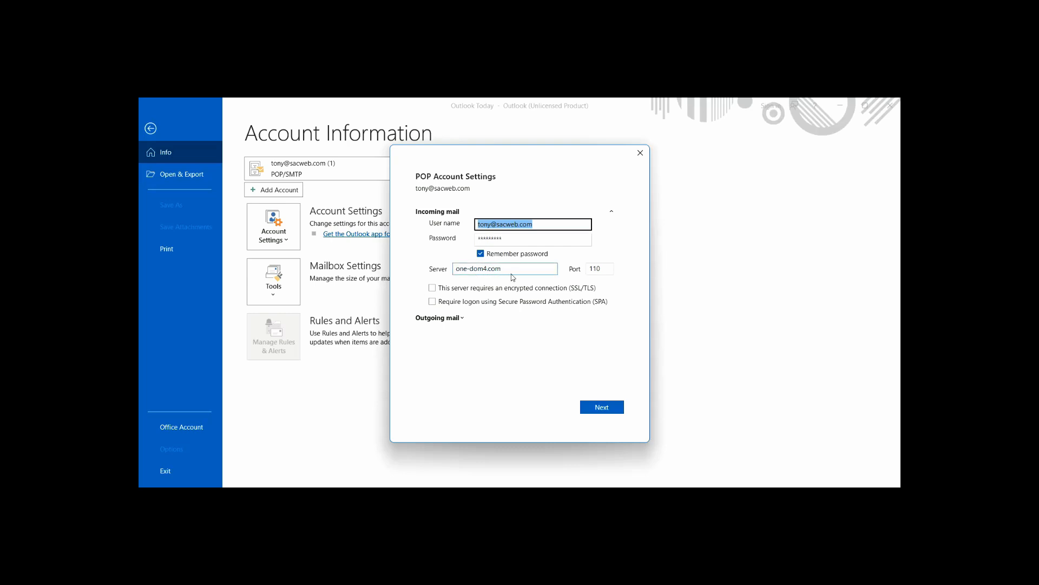
pyautogui.click(445, 318)
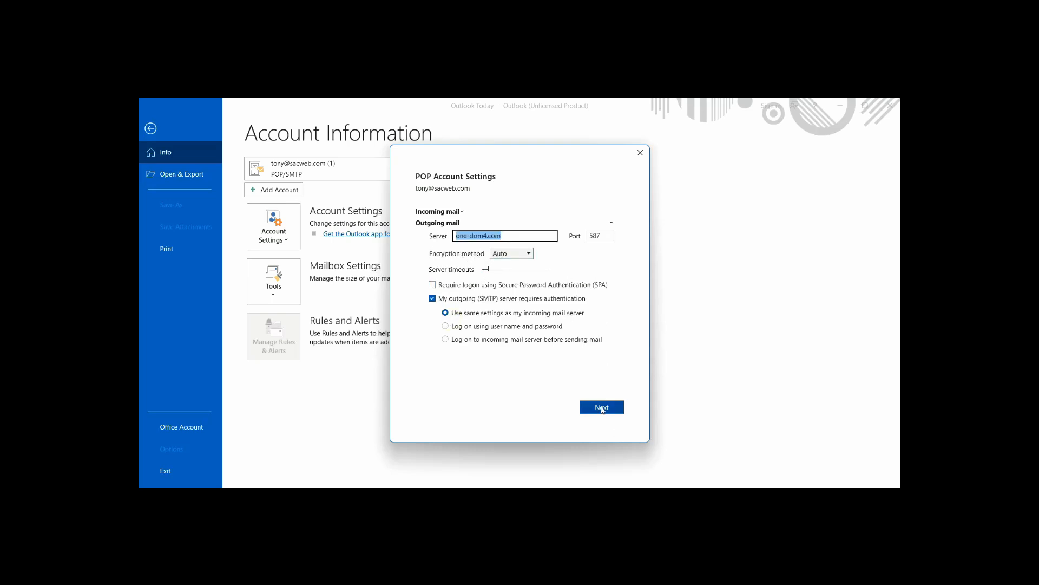
pyautogui.click(602, 409)
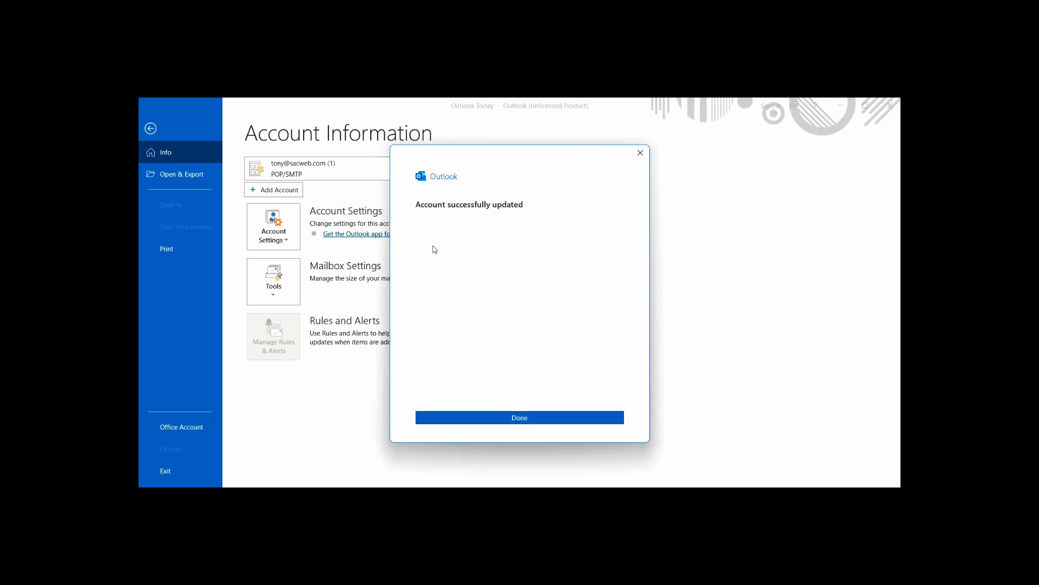
# Open the Account Settings list of e-mail accounts and select the new POP account
pyautogui.click(533, 420)
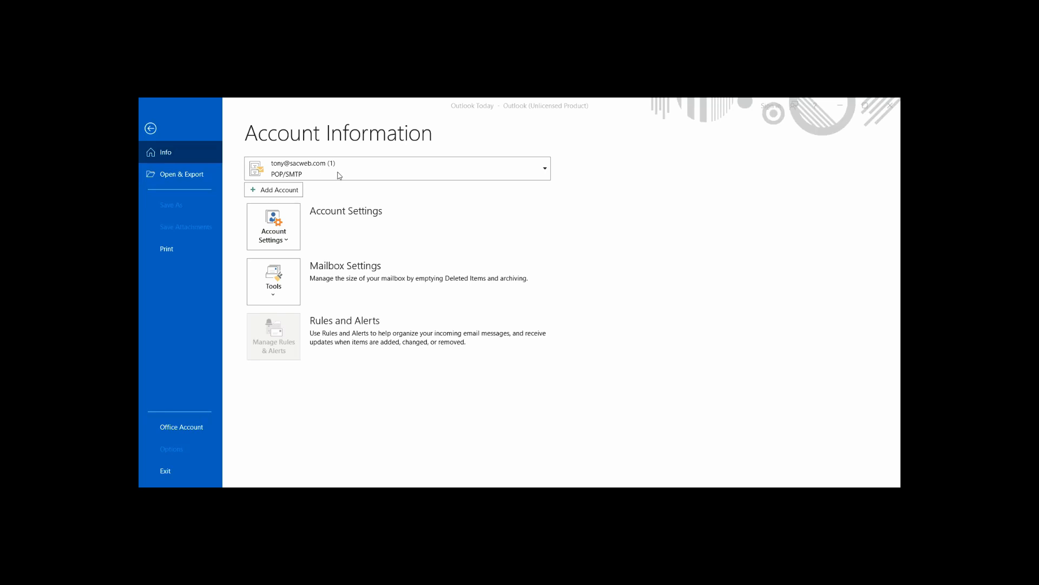
pyautogui.click(279, 223)
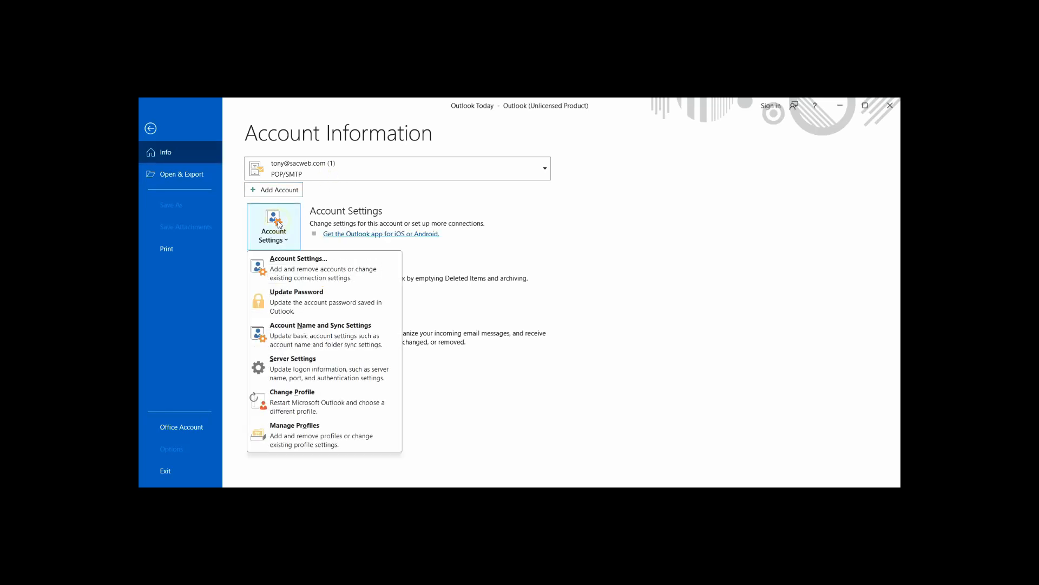
pyautogui.click(301, 267)
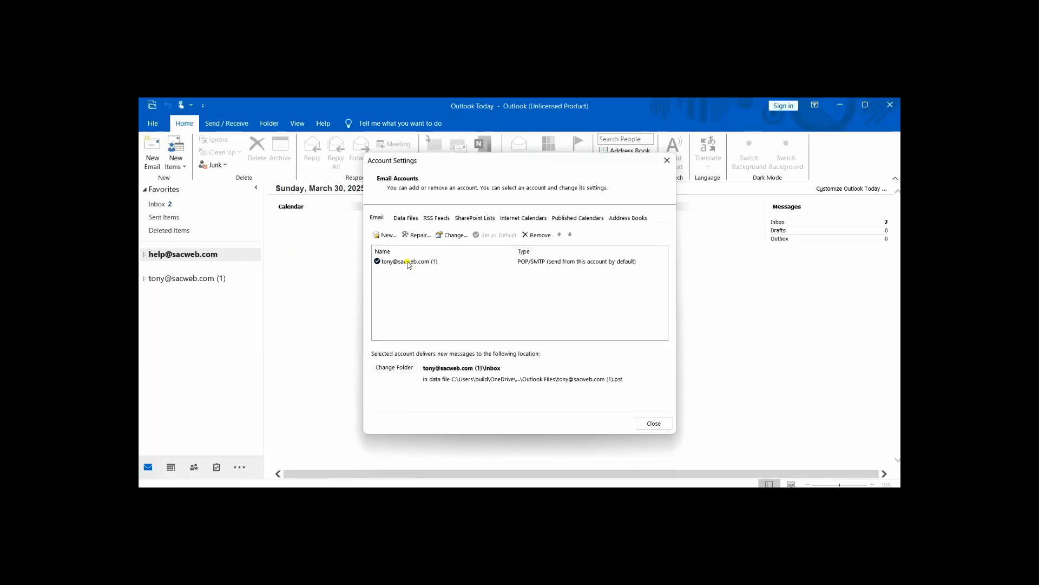
pyautogui.click(408, 262)
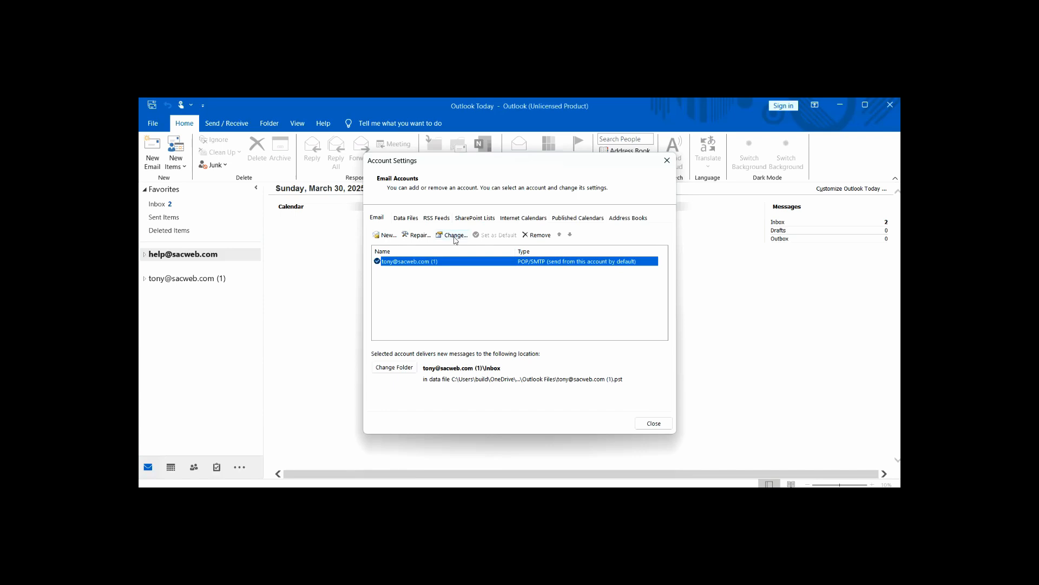
# Remove server copies after 30 days or when deleted from Deleted Items, and apply
pyautogui.click(453, 235)
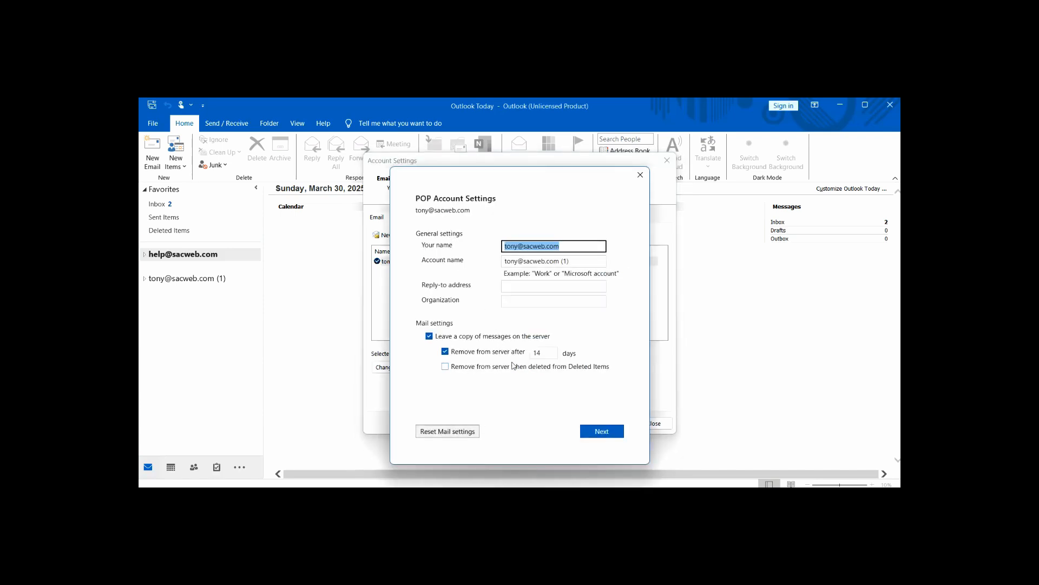
pyautogui.doubleClick(545, 352)
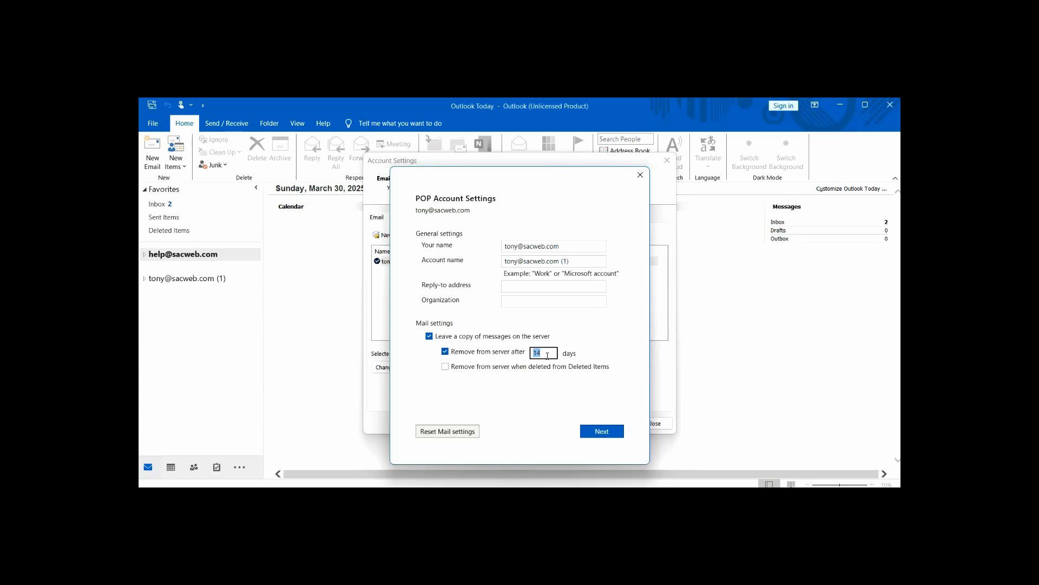
pyautogui.write('30')
pyautogui.click(446, 368)
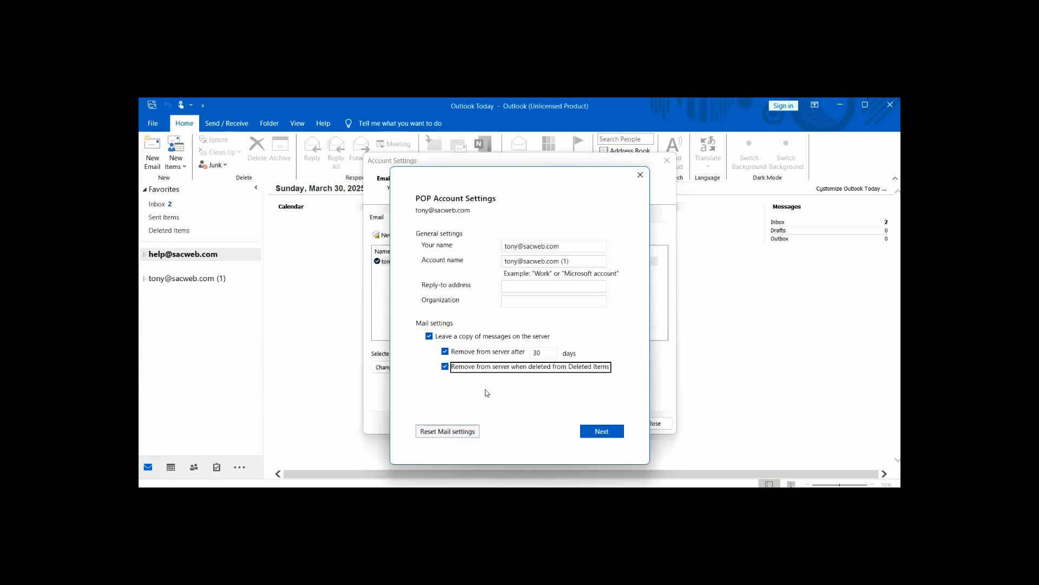
pyautogui.click(543, 353)
pyautogui.click(601, 432)
pyautogui.click(558, 440)
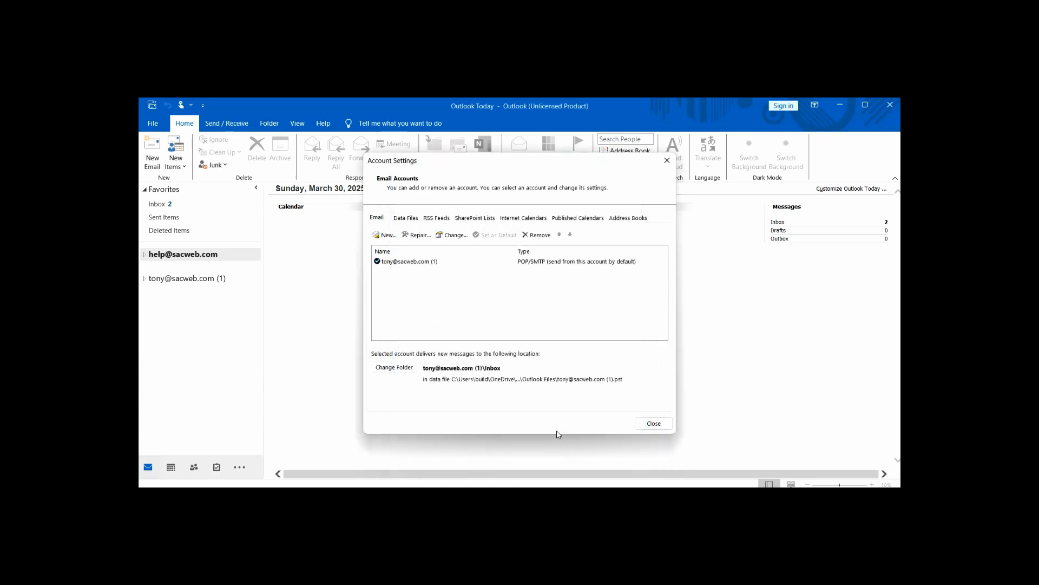